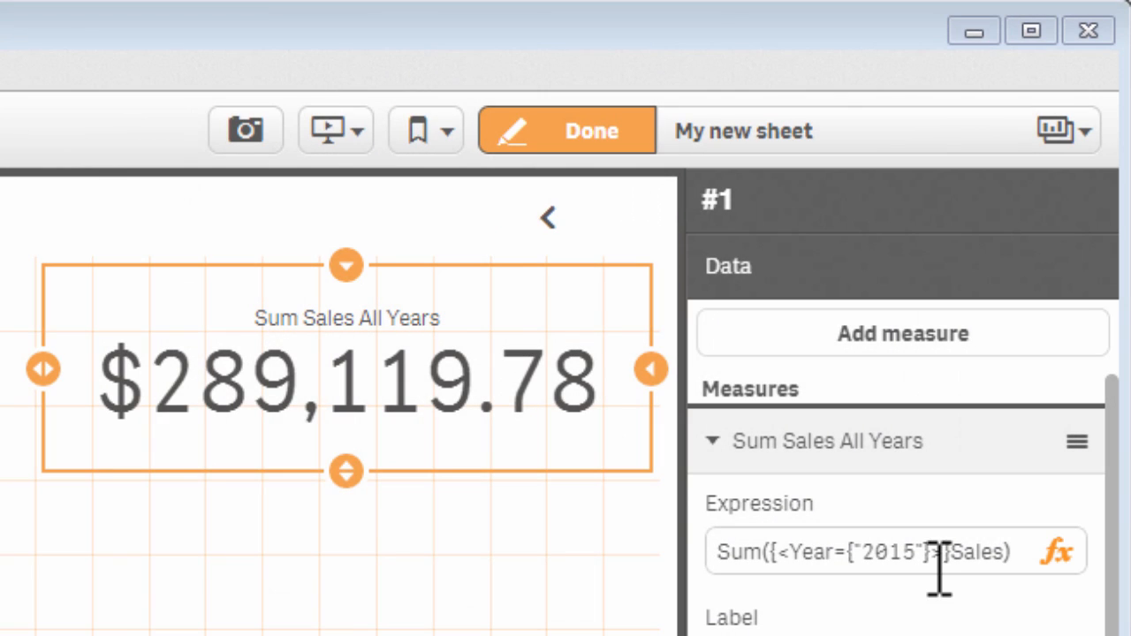
Change the KPI expression's year from 2015 to 2014, then to 2013, and apply it.
left_click(914, 550)
key("BackSpace")
type("4")
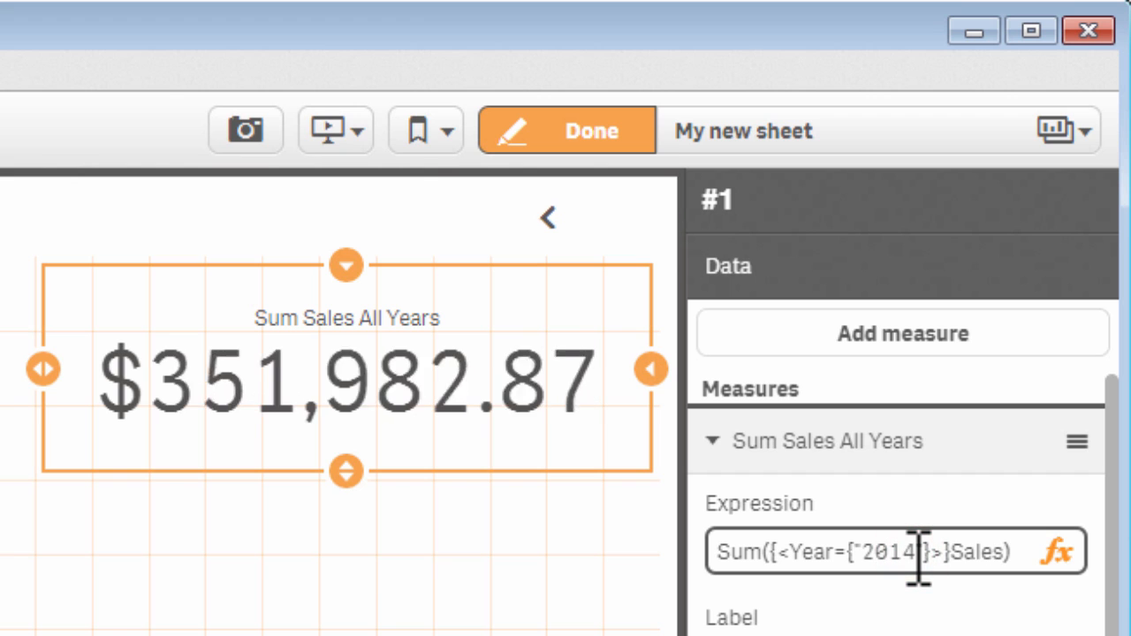
left_click(912, 551)
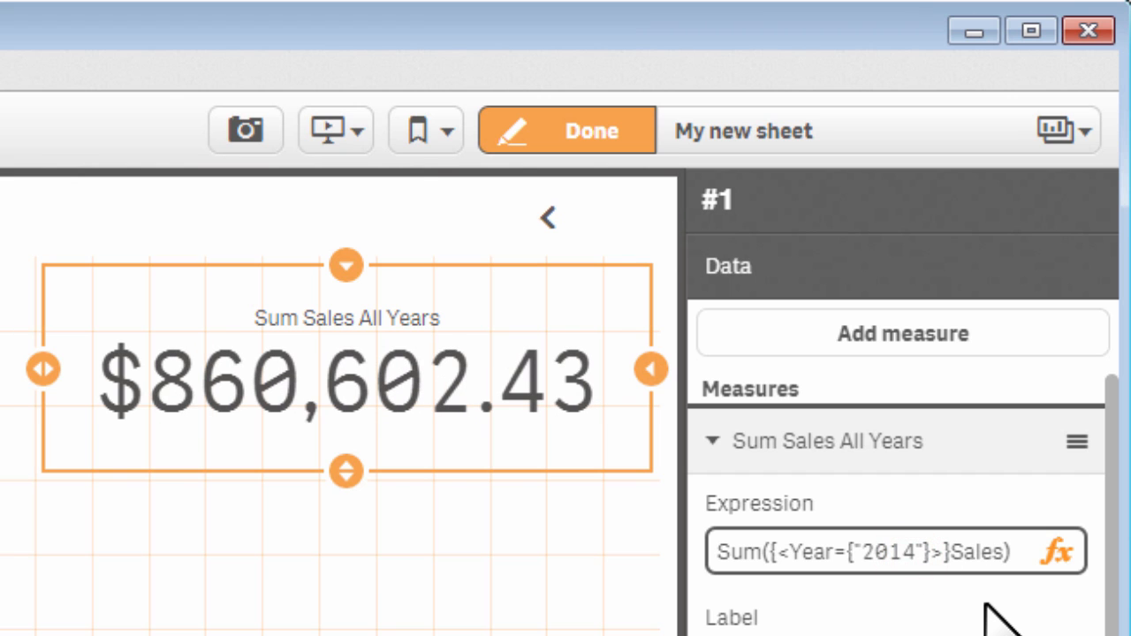
key("BackSpace")
type("3")
key("Return")
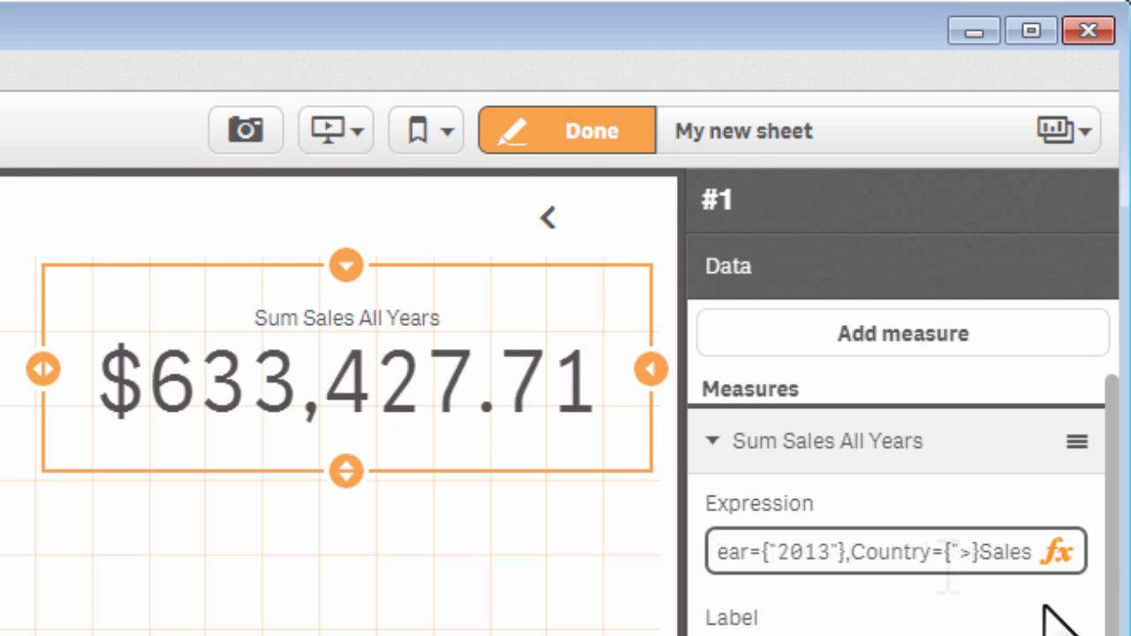
type("Germany\"")
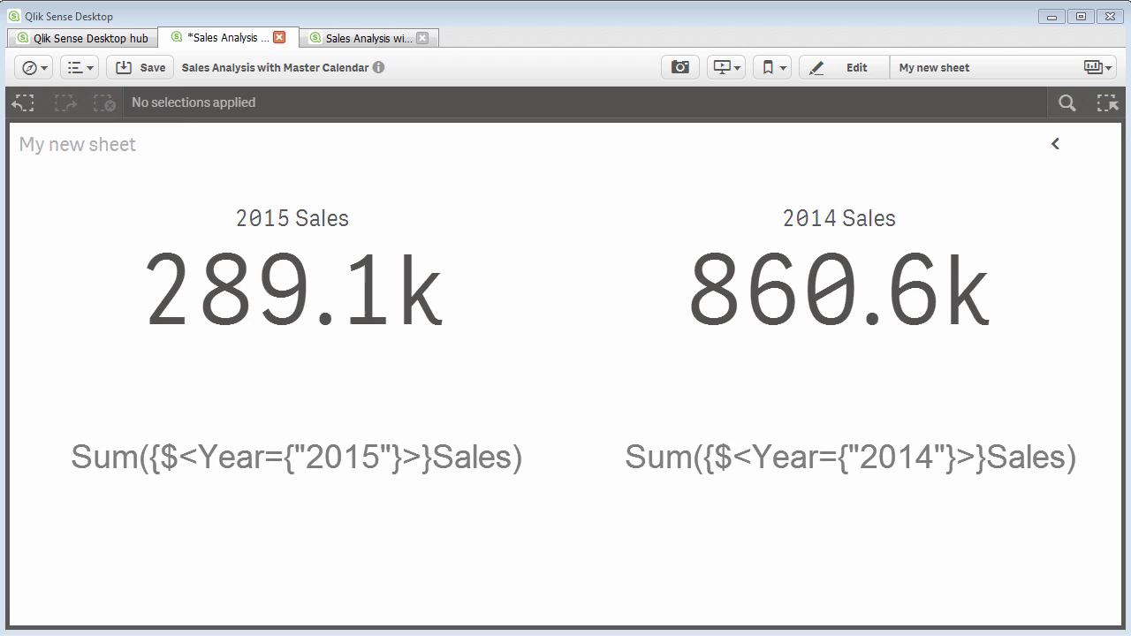
Create a '2015 Sales' master measure with the 2015 set expression and add it to the KPI.
left_click(70, 269)
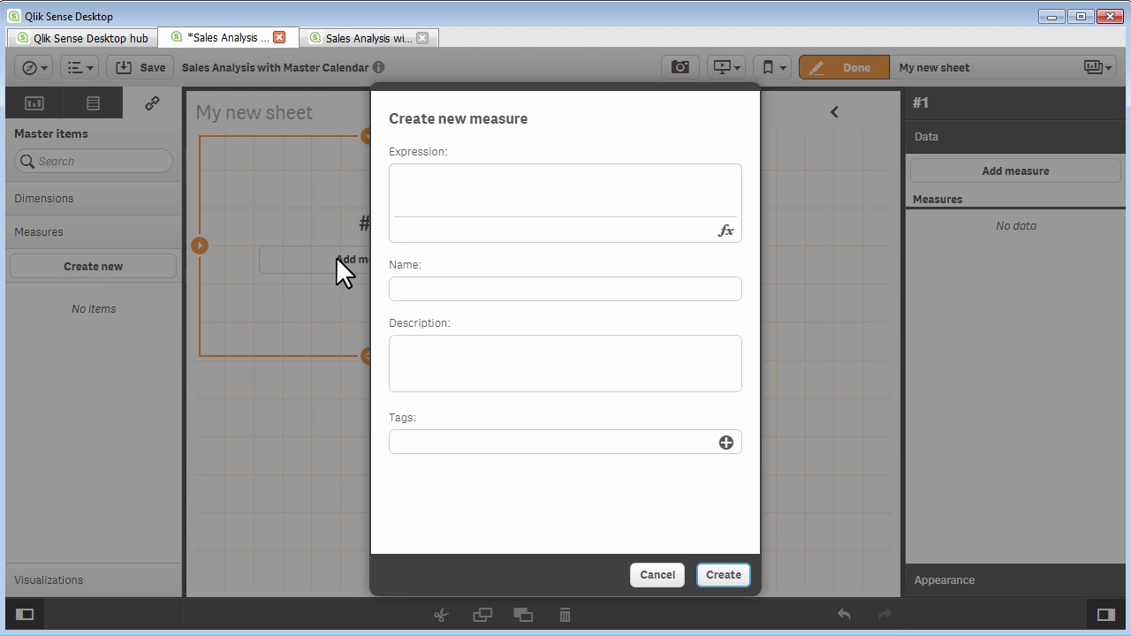
left_click(446, 194)
type("Sum({$<Year={'2015'}>}Sales)")
left_click(448, 289)
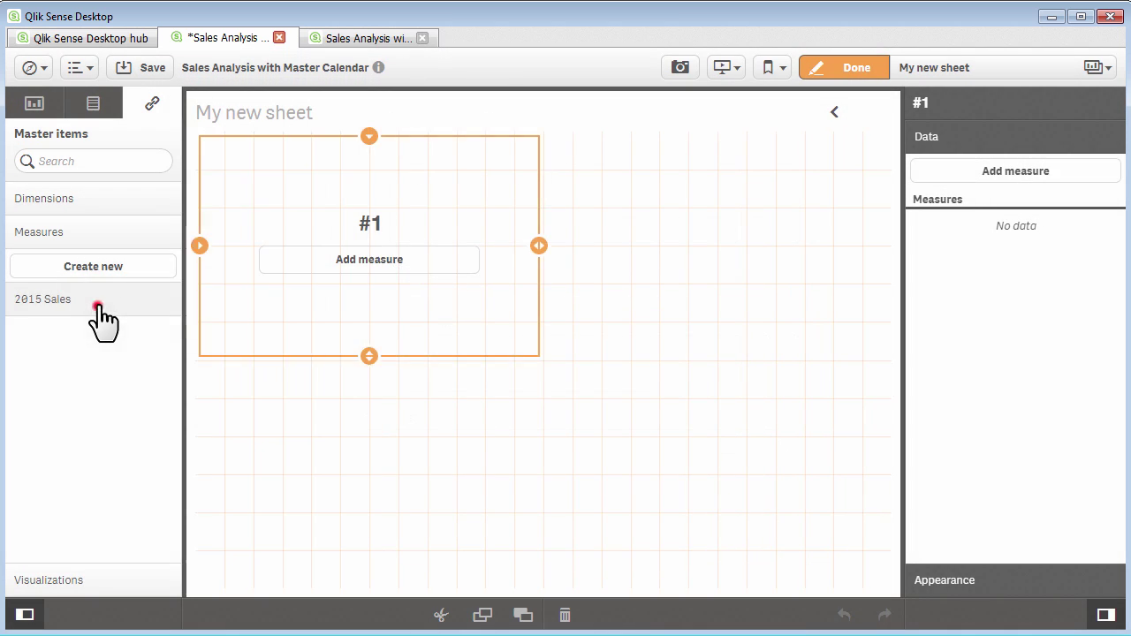
left_click_drag(99, 302, 338, 281)
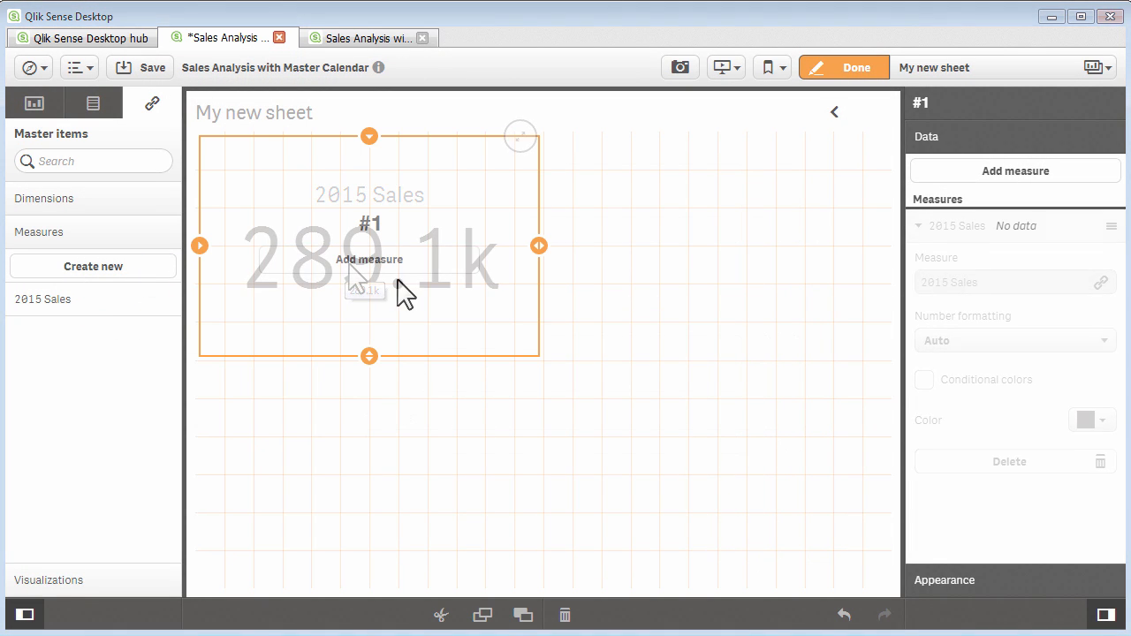
Give the new KPI the 2015 sales expression as its measure, ready to relabel it.
left_click(370, 258)
type("Sum({$<Year={'2015'}>}Sales)")
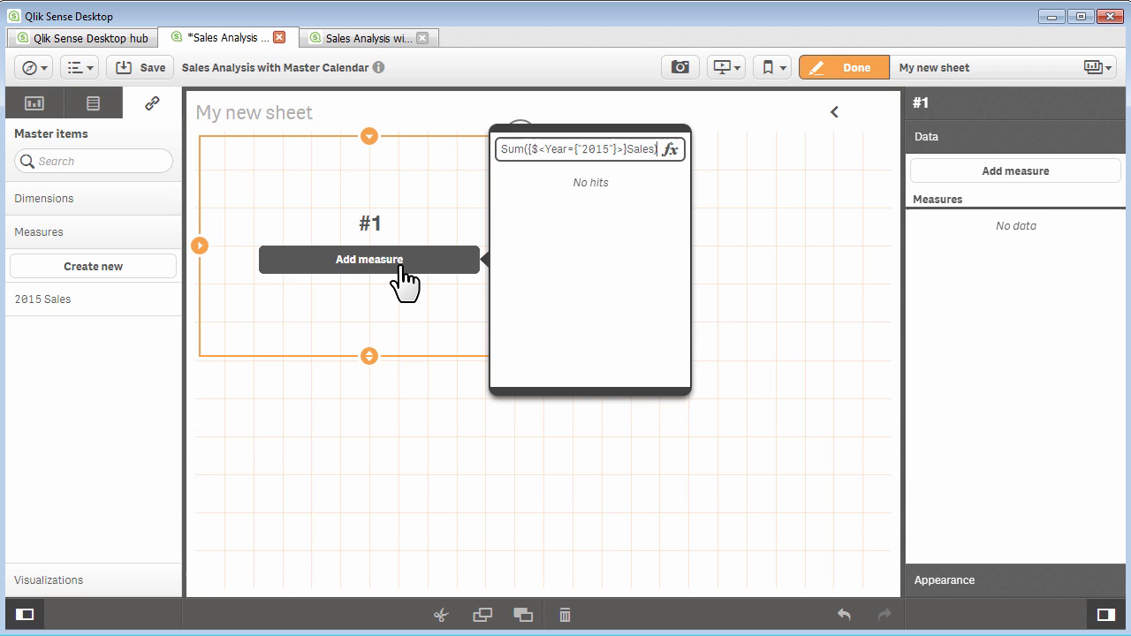
key("Return")
left_click(1012, 323)
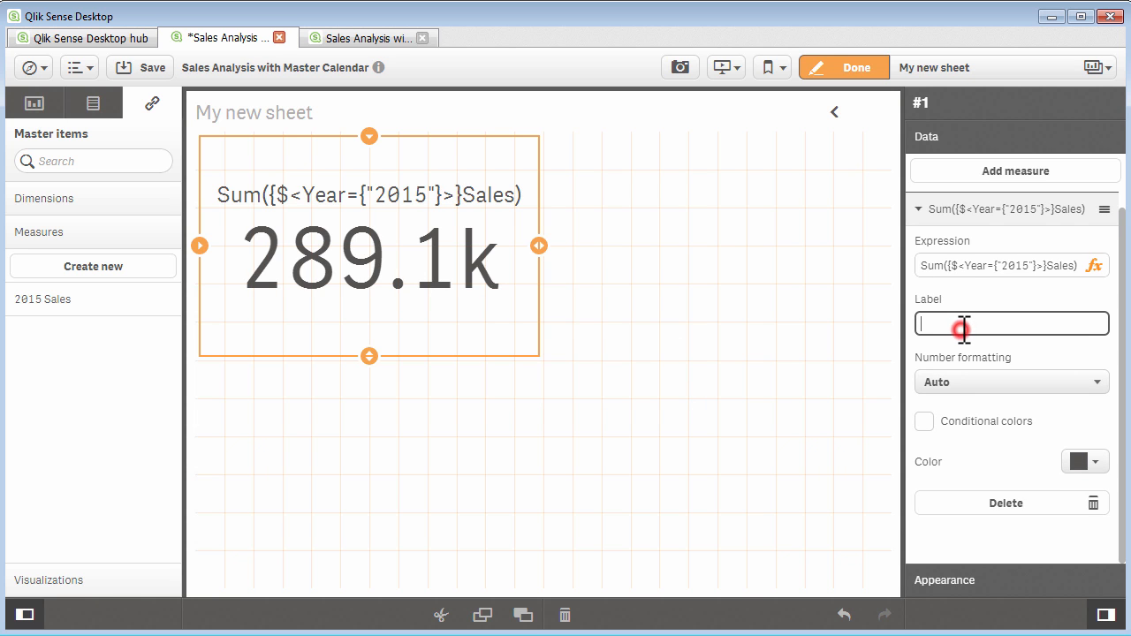
type("Sales 201")
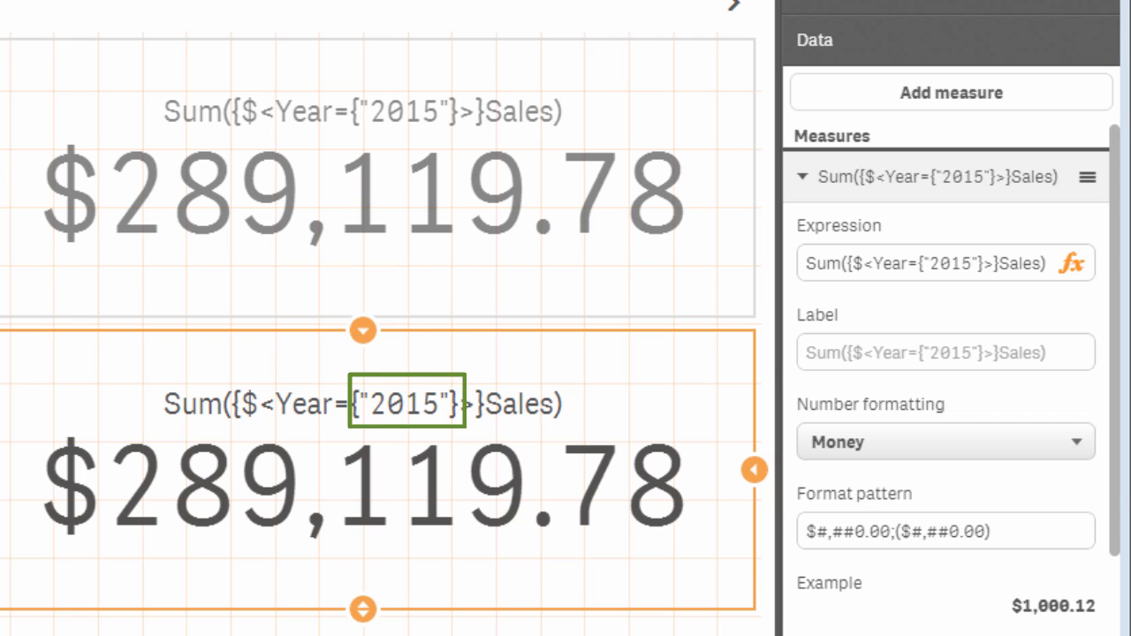
Label the second KPI 'Excluded 2015' and place the caret after $ to insert -1.
left_click(1065, 352)
type("Ex")
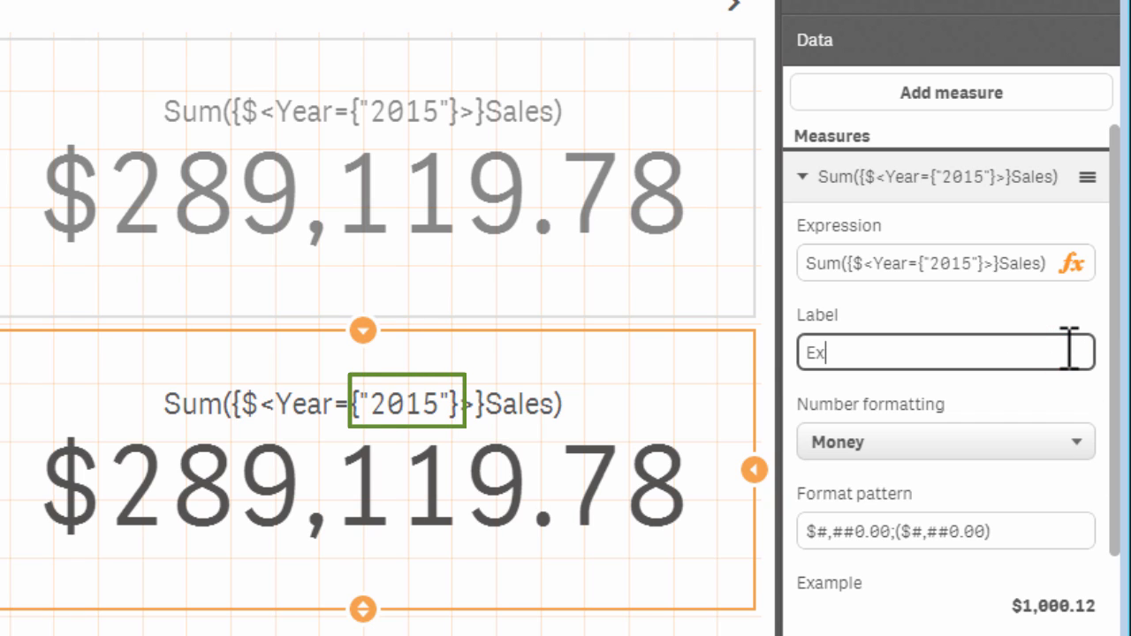
type("cluded 201")
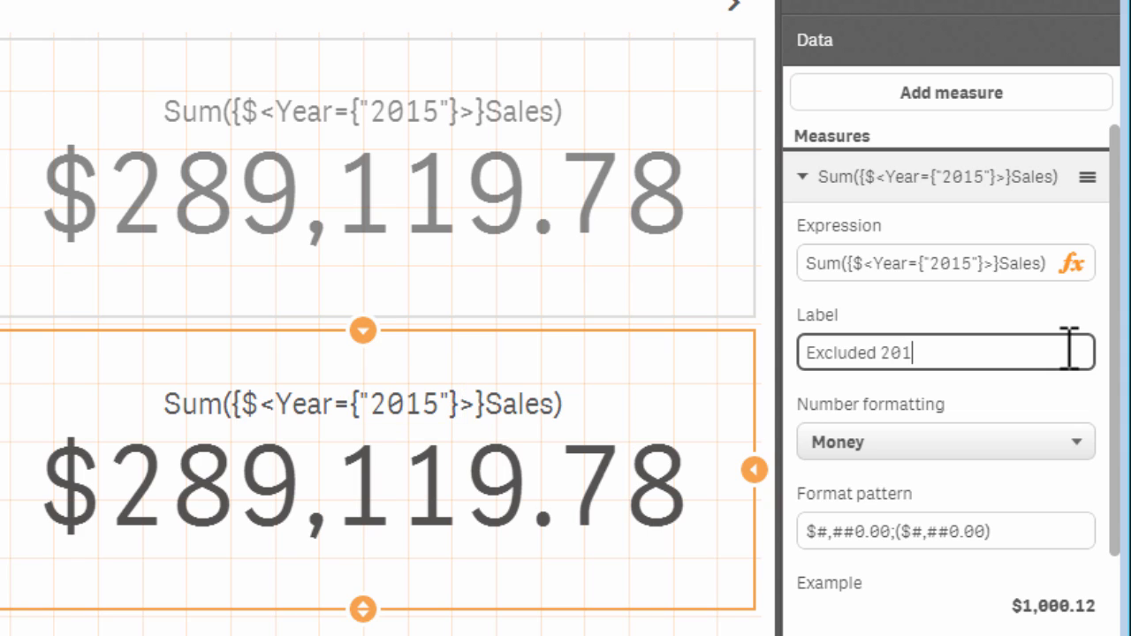
type("5")
key("Return")
left_click(921, 264)
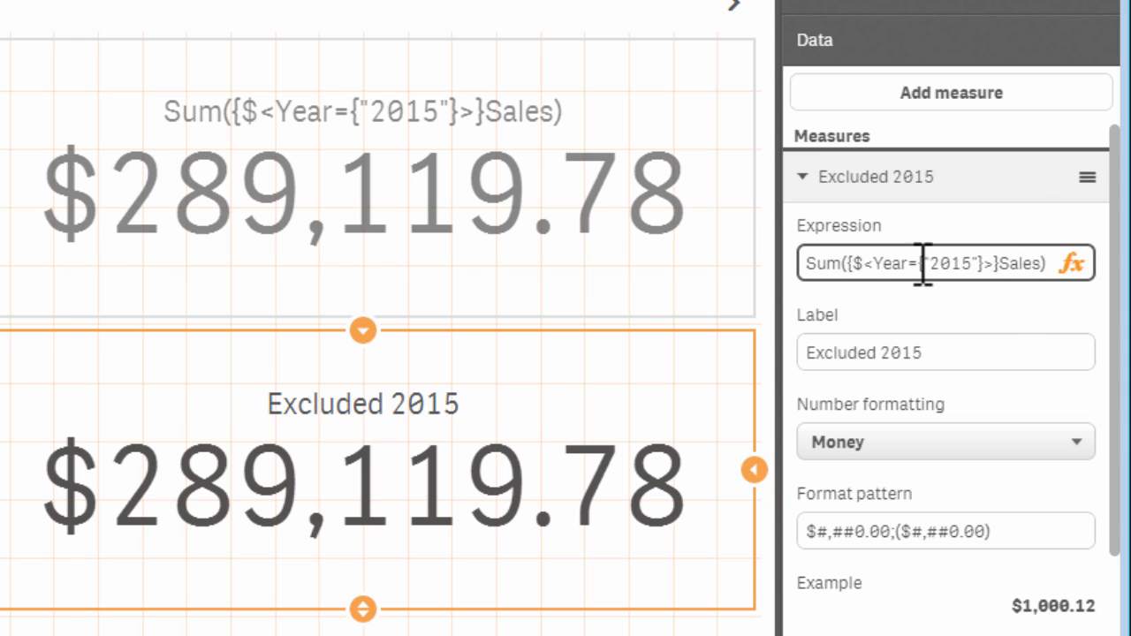
left_click(862, 263)
type("-")
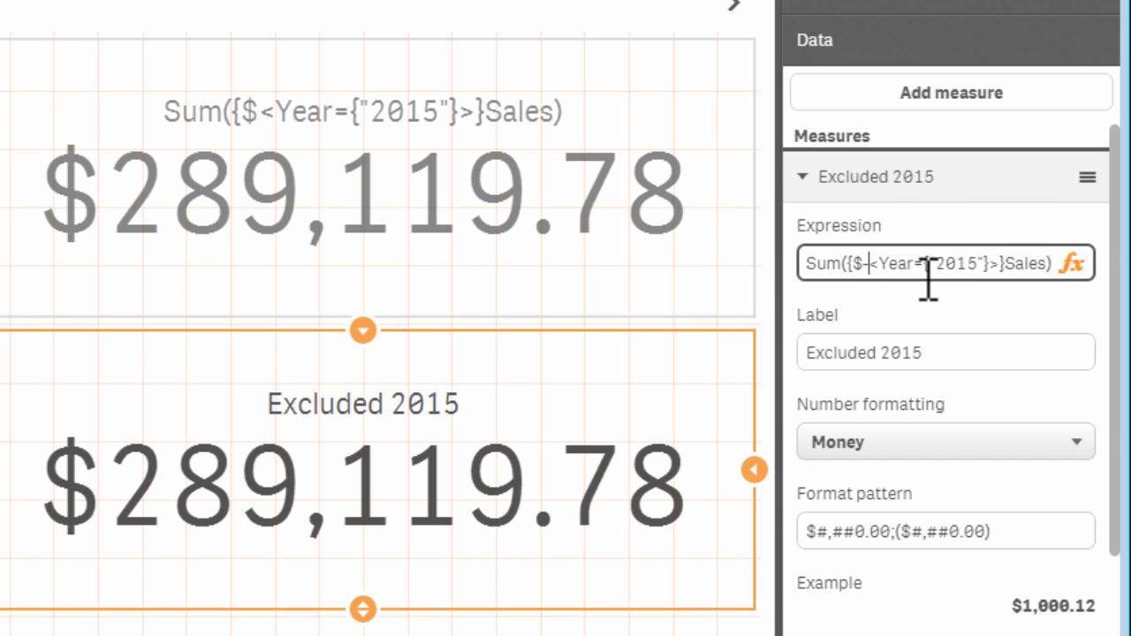
type("1")
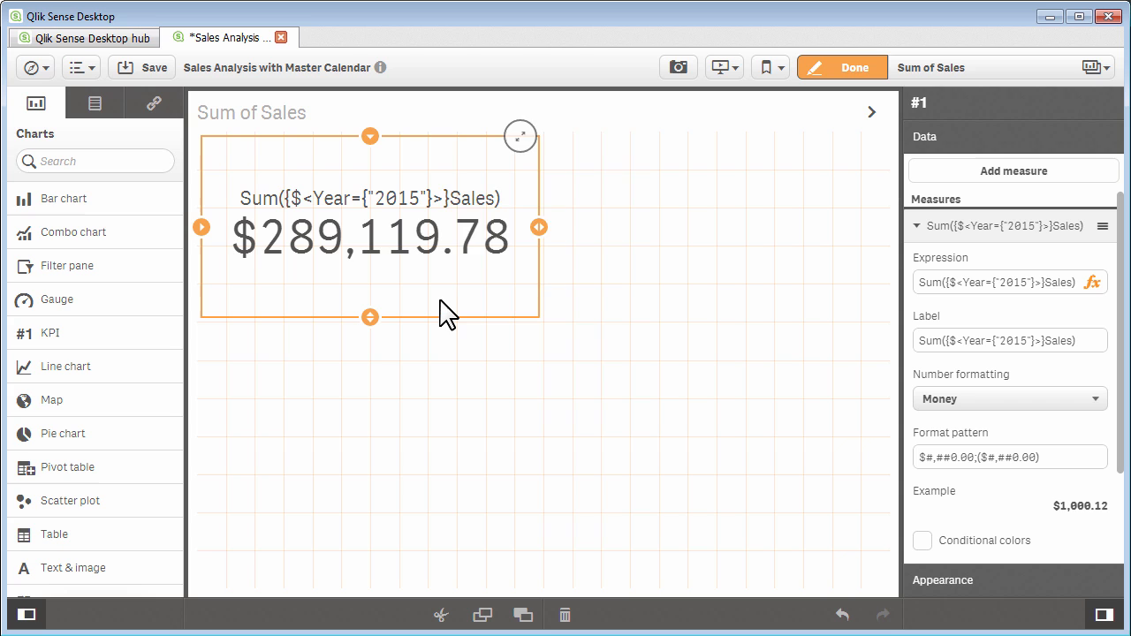
Copy the 2015 KPI and paste a duplicate onto the empty sheet area.
right_click(446, 313)
left_click(495, 203)
right_click(702, 237)
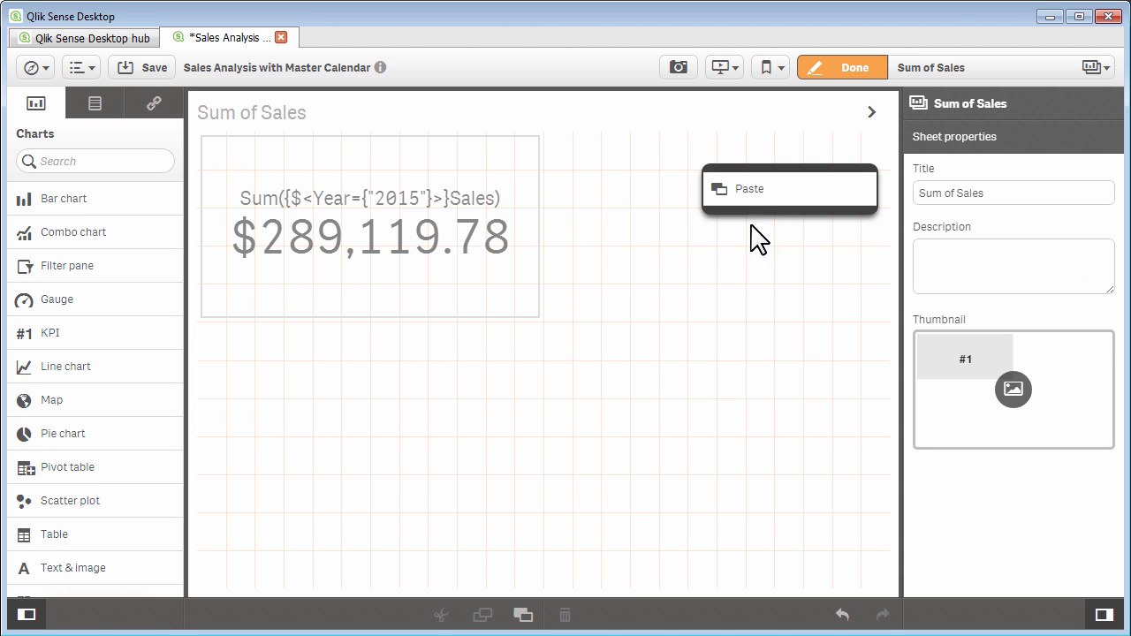
left_click(749, 188)
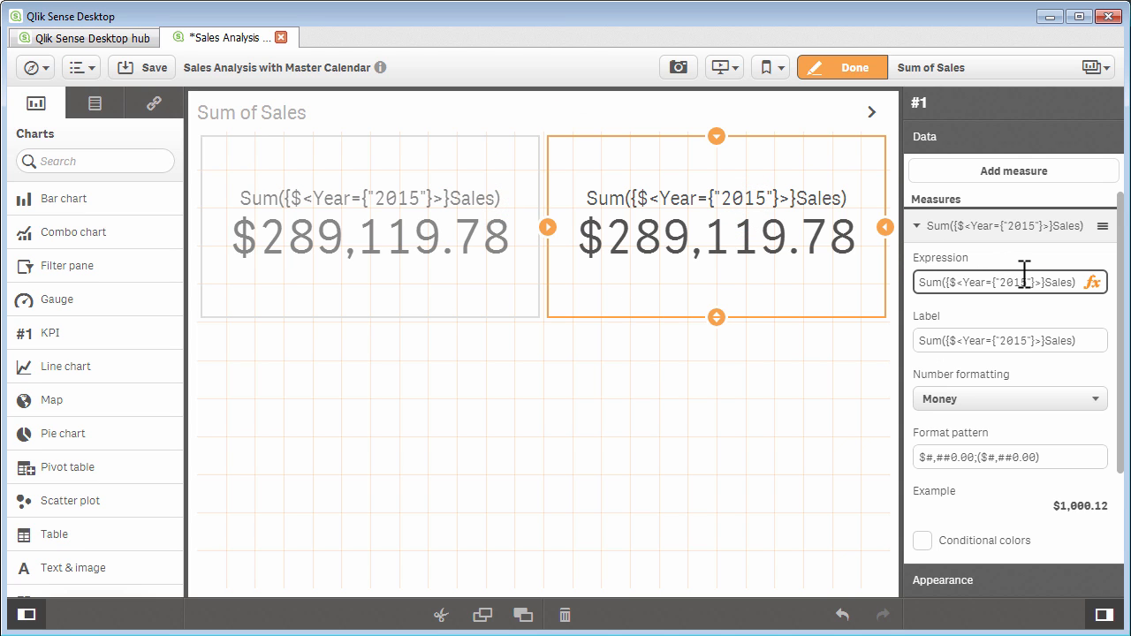
Change the copy's year to 2014 and label it 'Last Year', showing $860,602.43.
left_click(1023, 282)
key("Delete")
type("4")
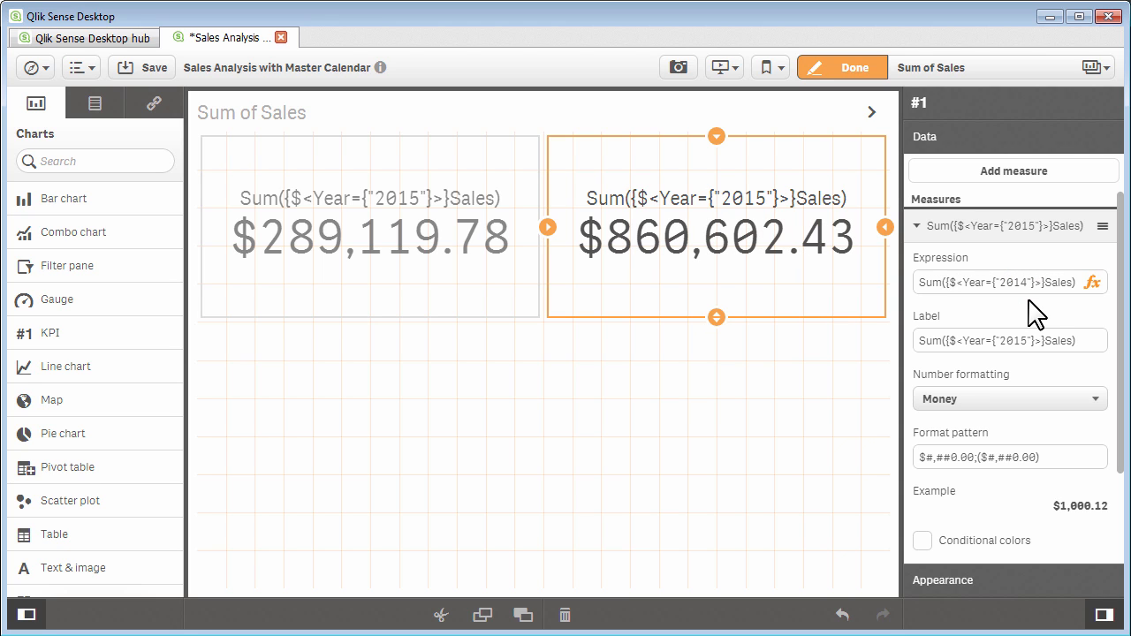
left_click_drag(1084, 340, 833, 336)
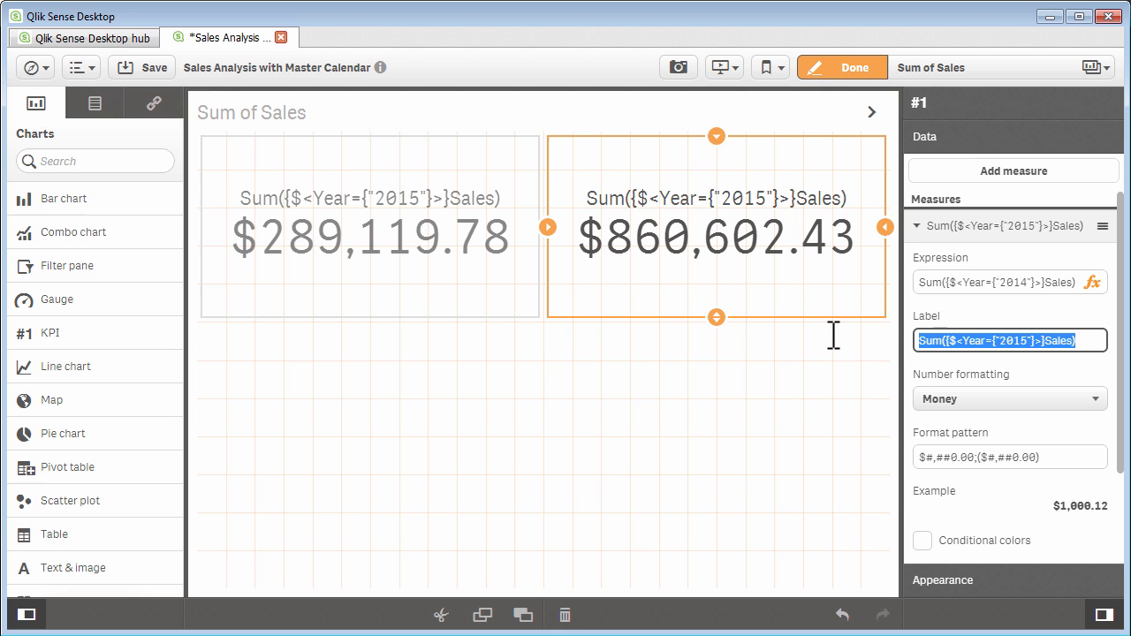
type("Last Year")
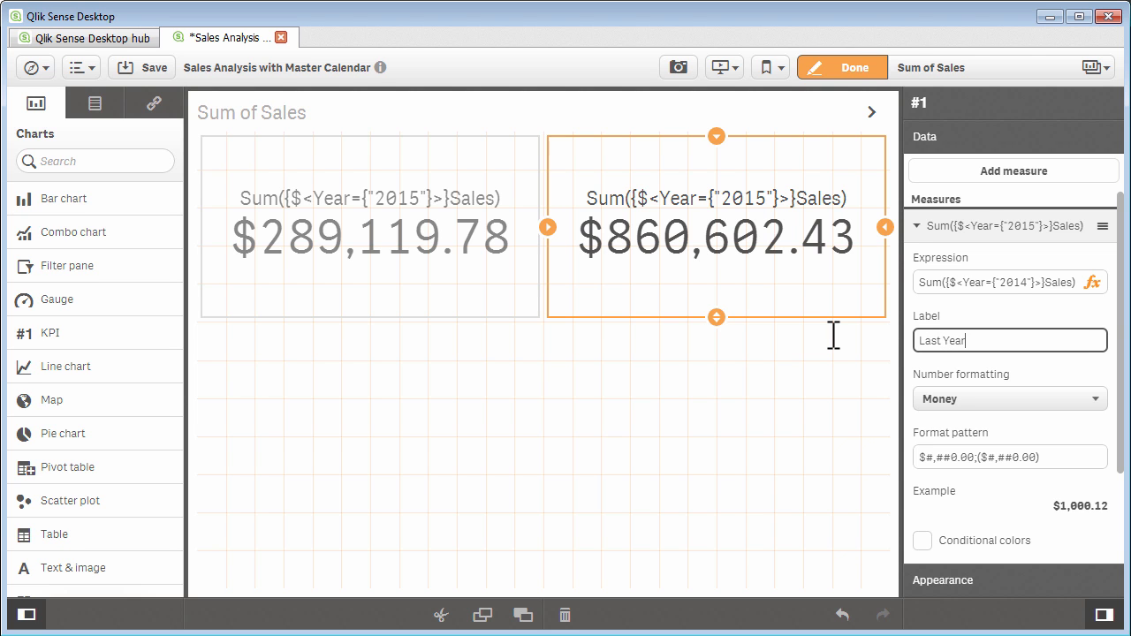
key("Return")
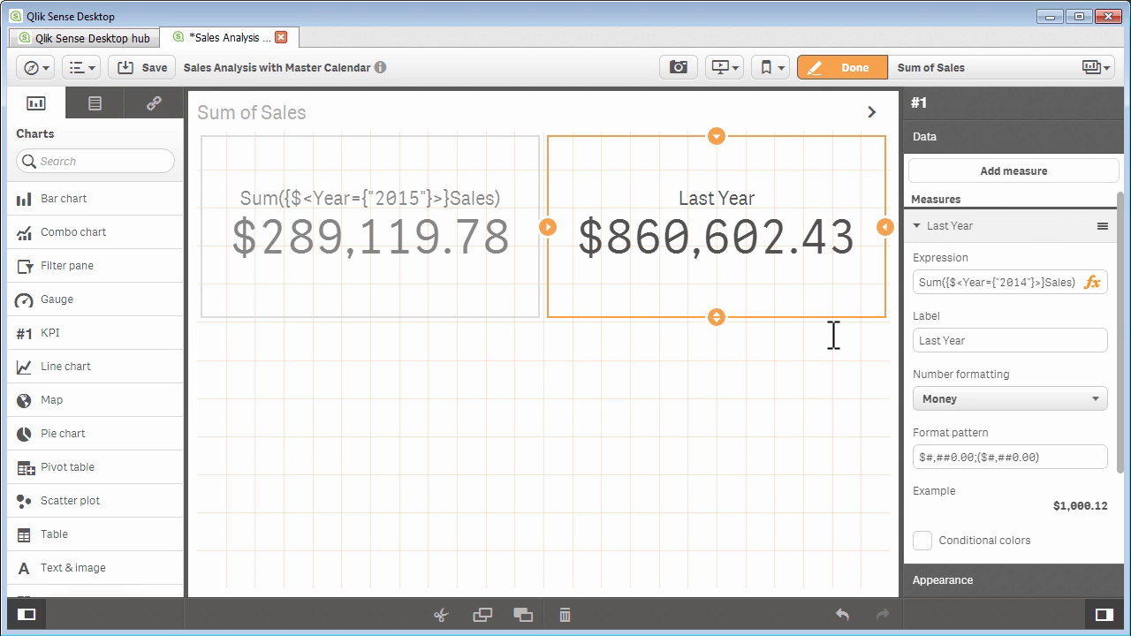